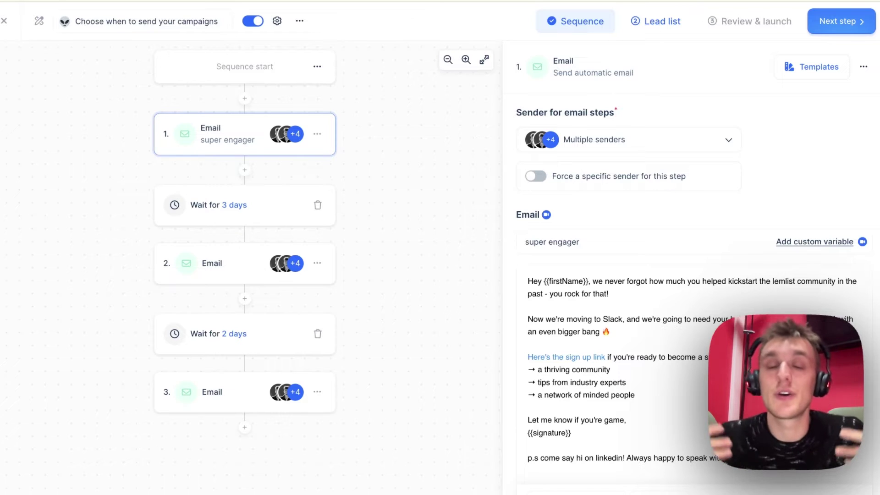
Open the campaign settings' Schedules section to see the Default schedule and team templates.
left_click(278, 21)
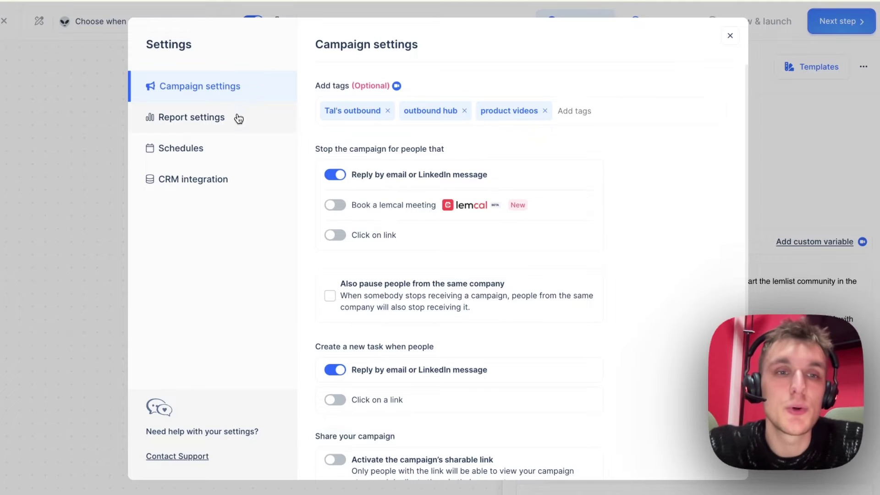
left_click(232, 148)
scroll(485, 204, "down", 1)
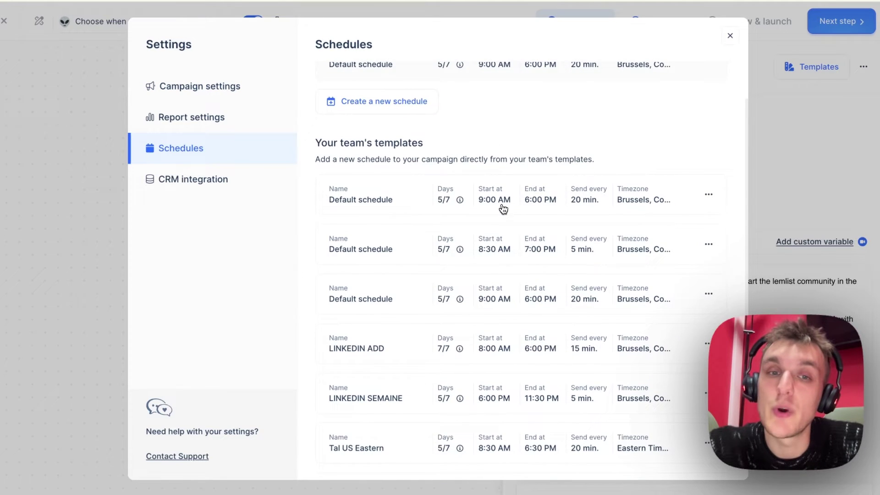
scroll(523, 316, "down", 4)
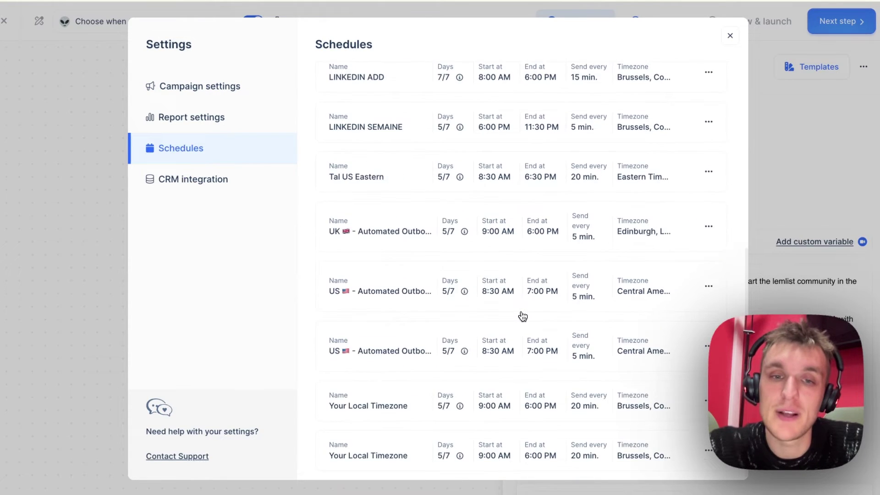
scroll(523, 312, "up", 5)
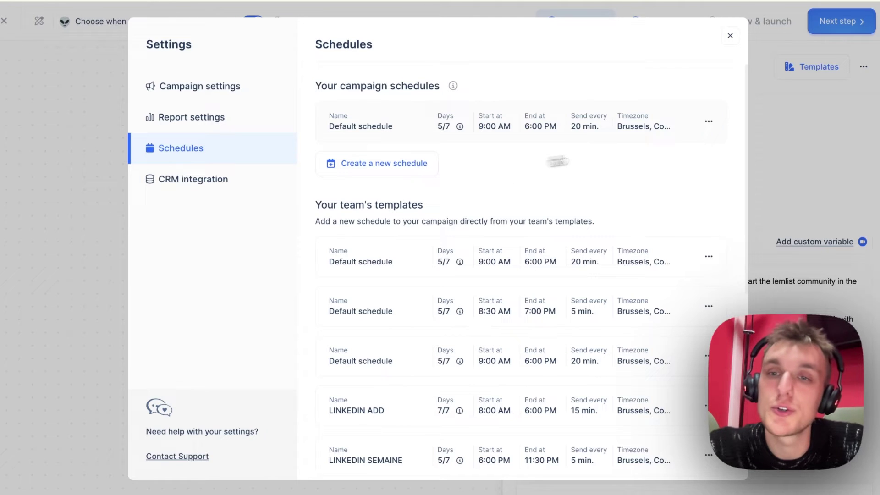
Edit the Default schedule, rename it 'test schedule', and keep its timezone unchanged.
left_click(708, 122)
left_click(673, 130)
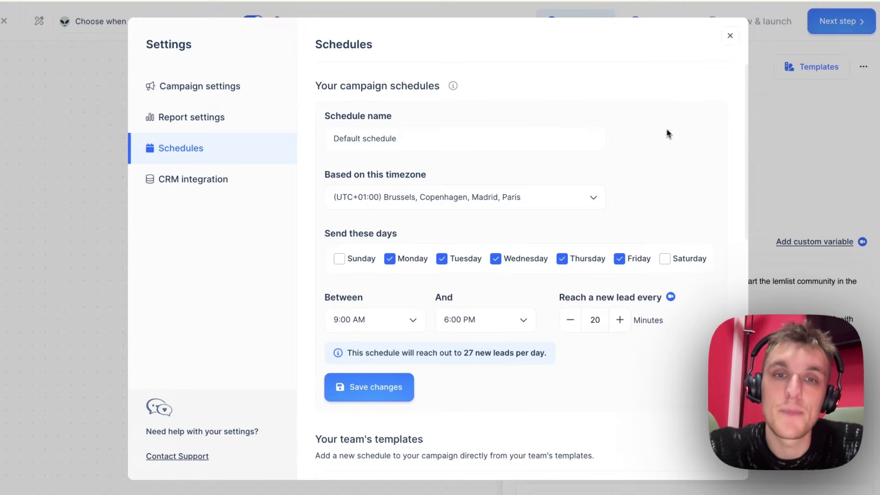
scroll(596, 122, "down", 1)
triple_click(528, 110)
type("test ")
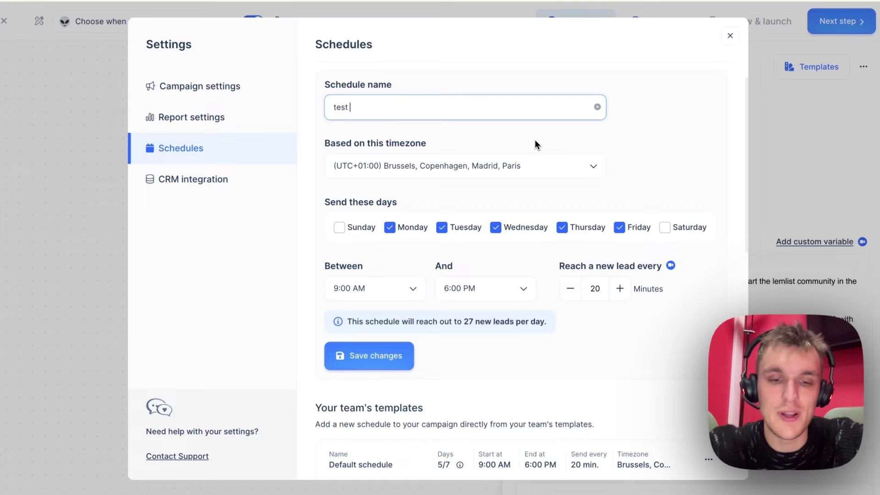
type("schedule")
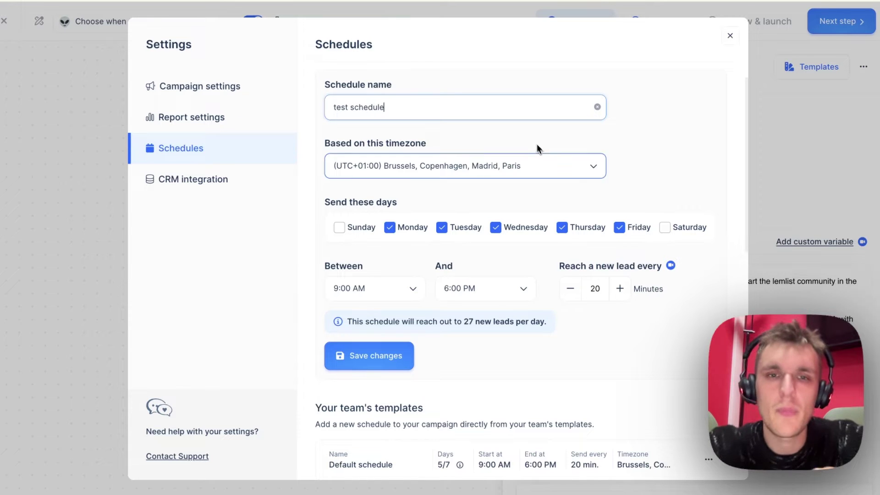
key("Tab")
left_click(563, 160)
left_click(662, 130)
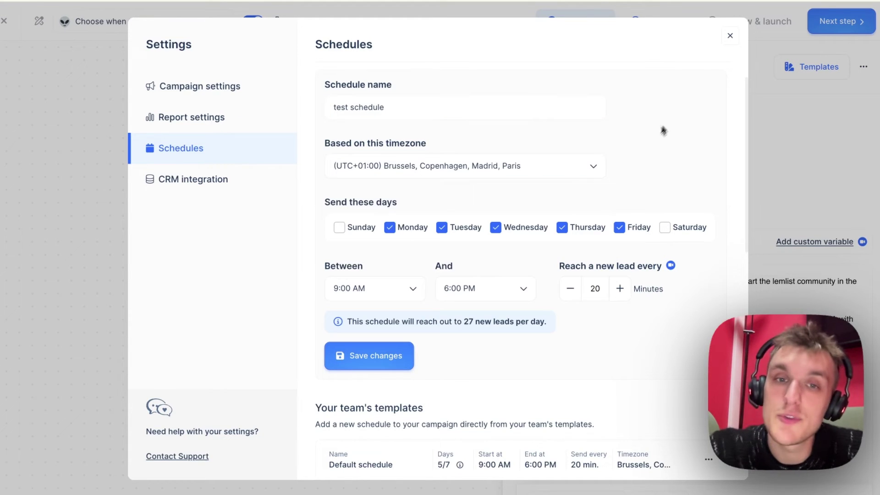
scroll(546, 184, "down", 2)
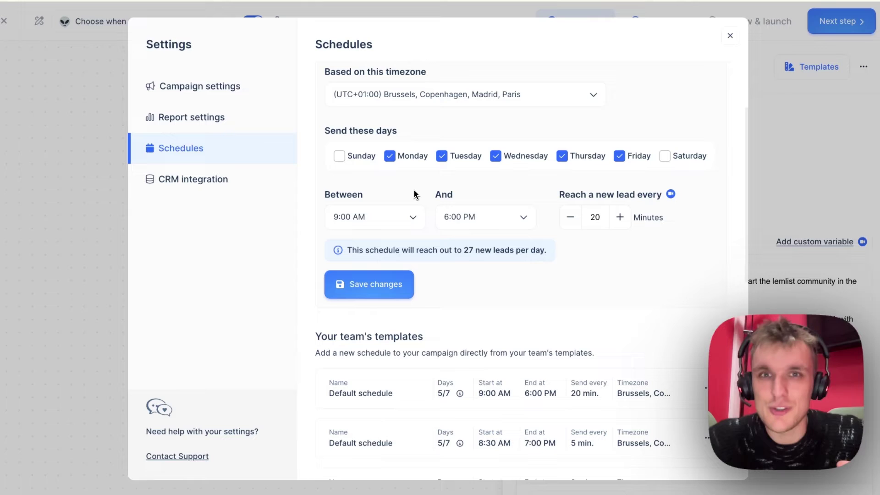
left_click(415, 217)
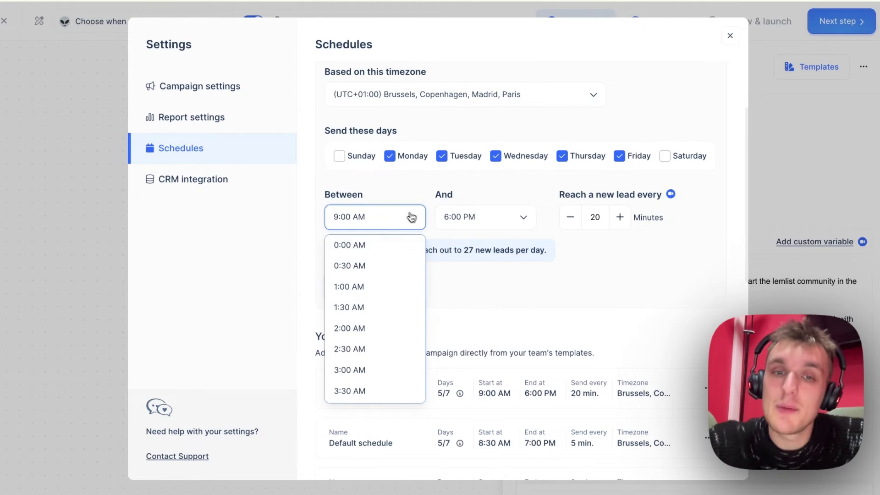
left_click(439, 192)
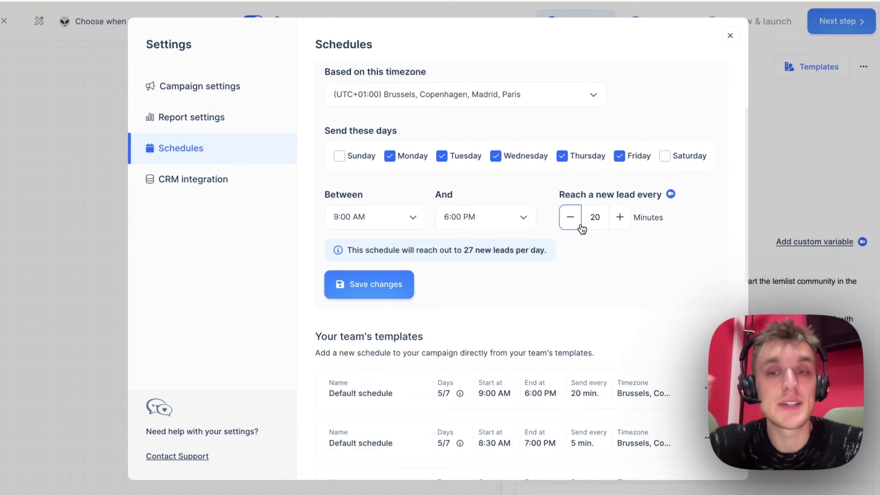
Adjust the lead interval to 18 minutes, giving 30 new leads per day.
left_click(578, 223)
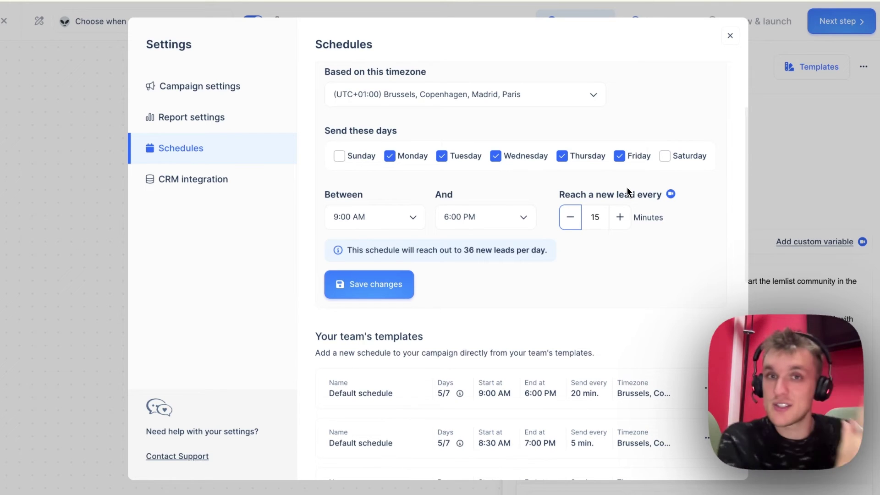
triple_click(351, 249)
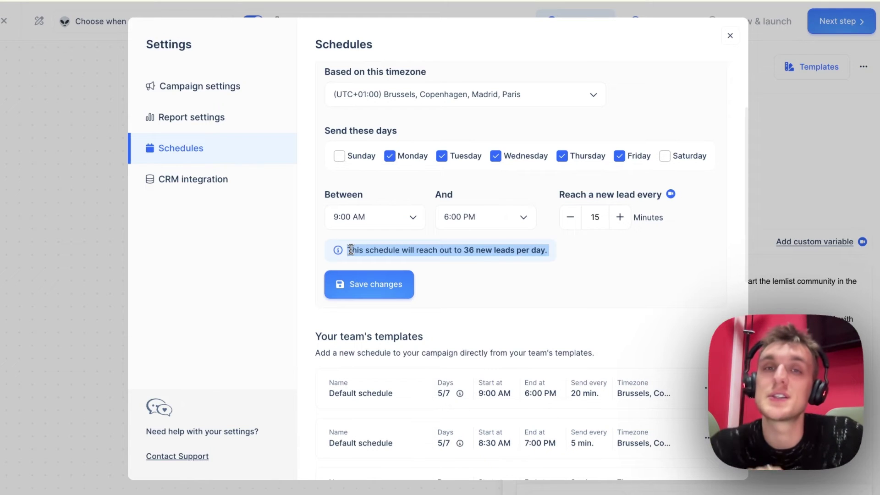
left_click(571, 221)
left_click(572, 222)
left_click(572, 222)
left_click(621, 221)
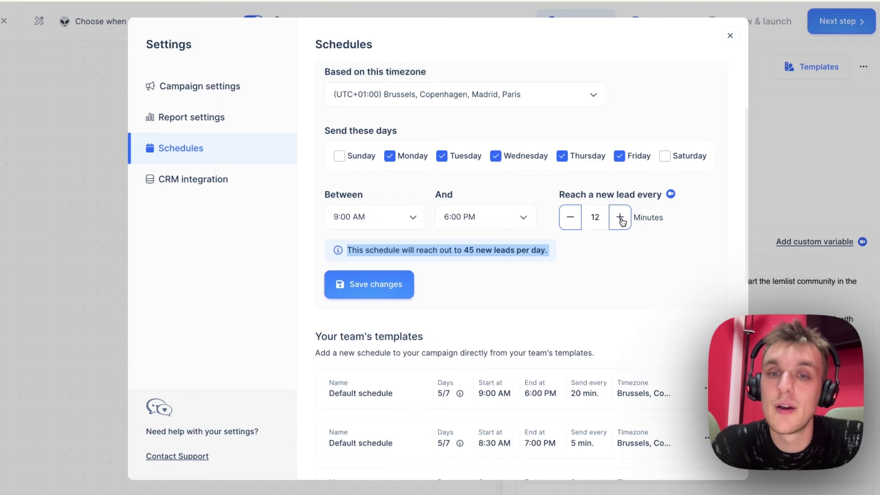
left_click(621, 221)
left_click(621, 222)
left_click(621, 221)
left_click(622, 222)
left_click(622, 221)
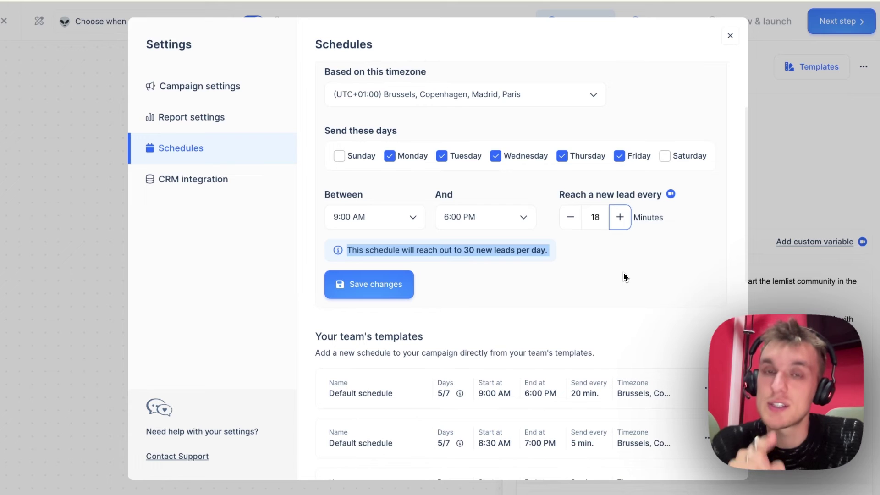
scroll(623, 277, "down", 3)
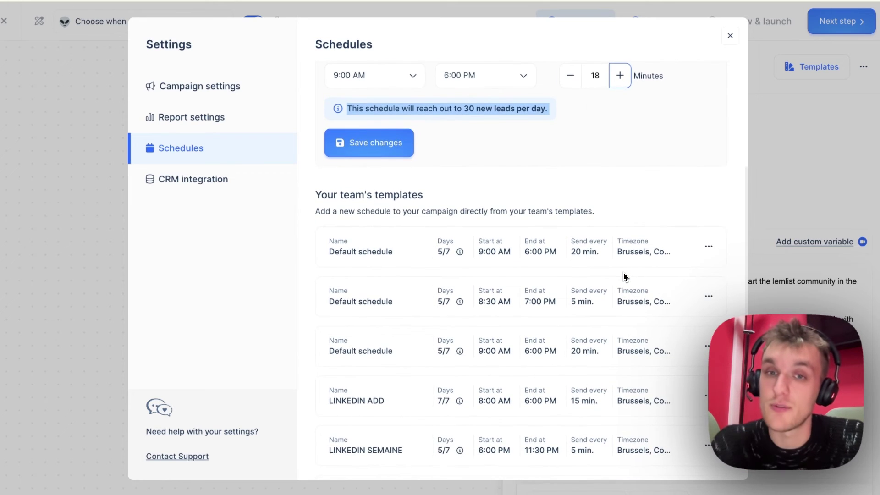
Review and save the test schedule at 18-minute intervals, then begin adding another schedule.
scroll(623, 277, "up", 4)
scroll(623, 277, "up", 2)
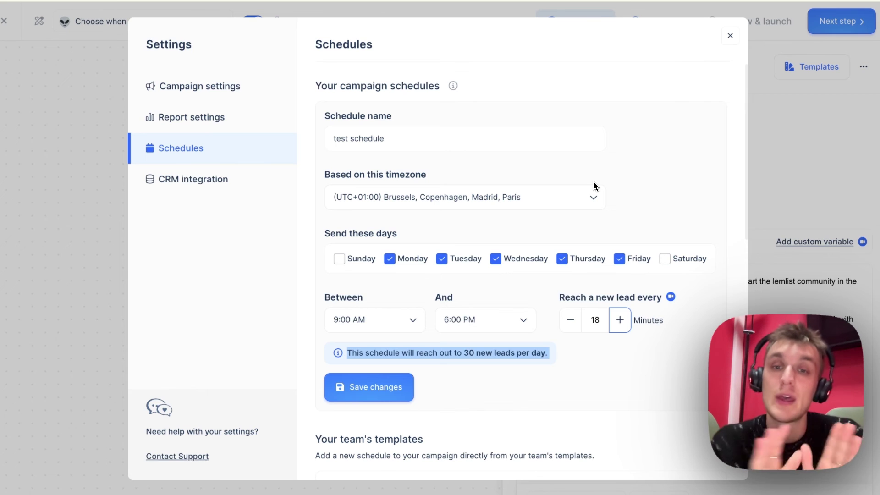
left_click(387, 392)
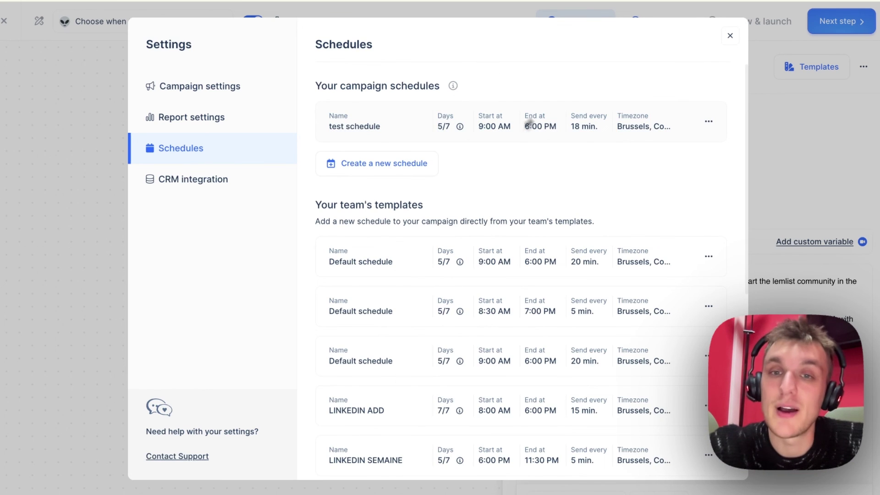
left_click(408, 166)
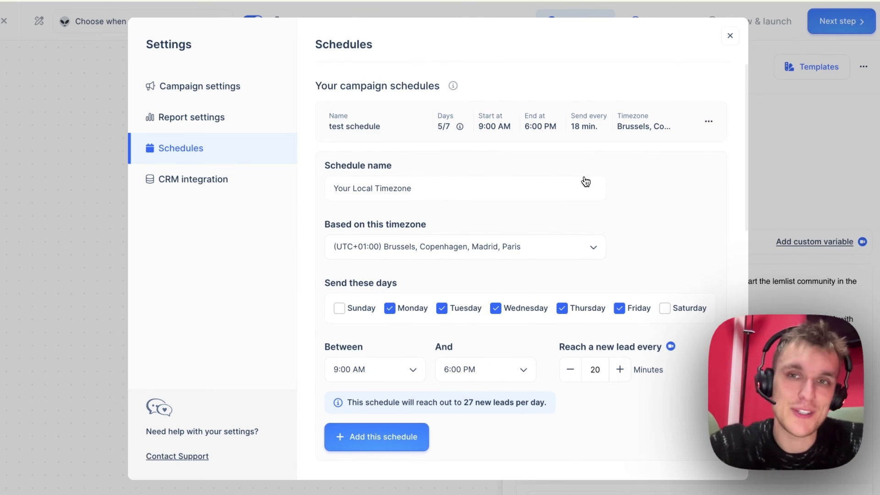
Close the Settings dialog to return to the three-email sequence editor.
key("Escape")
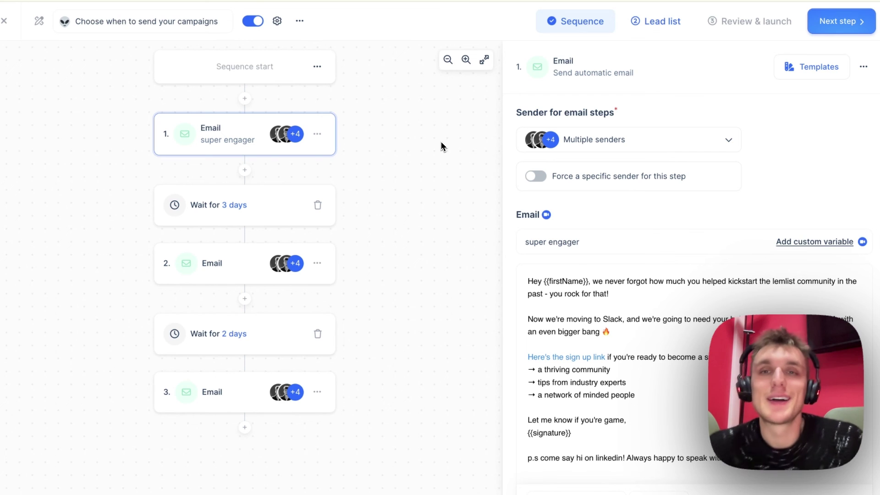